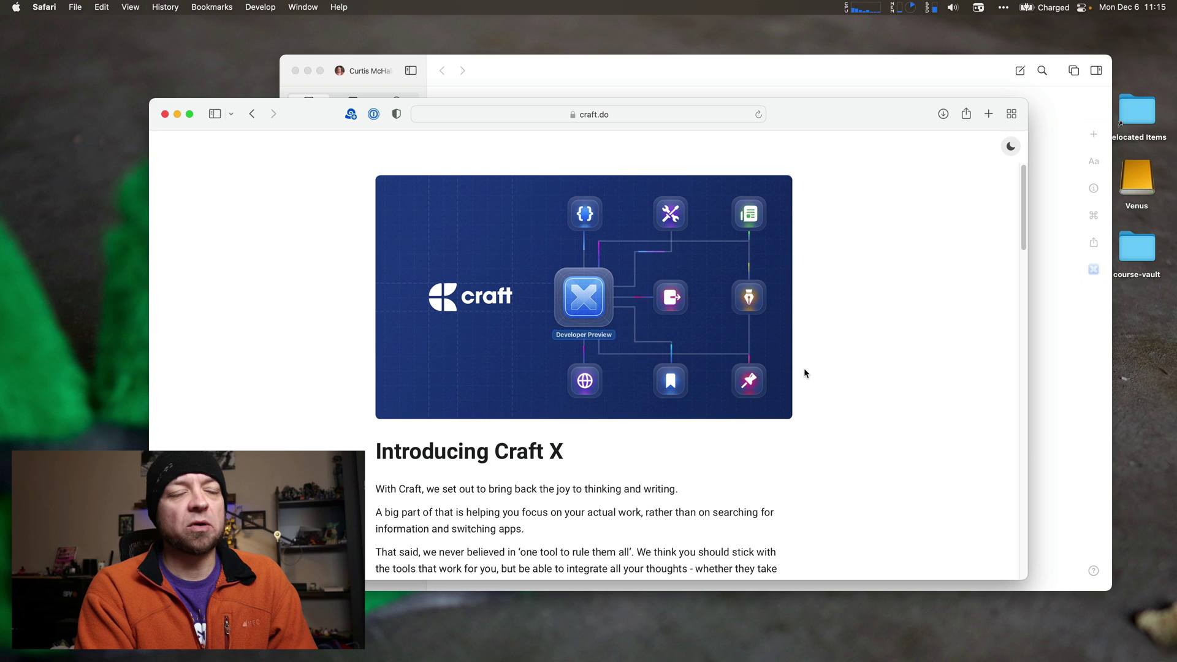
# - Scroll the Craft X announcement down to the Hacker News, Ghost and Medium example extensions
pyautogui.scroll(-3, 804, 373)
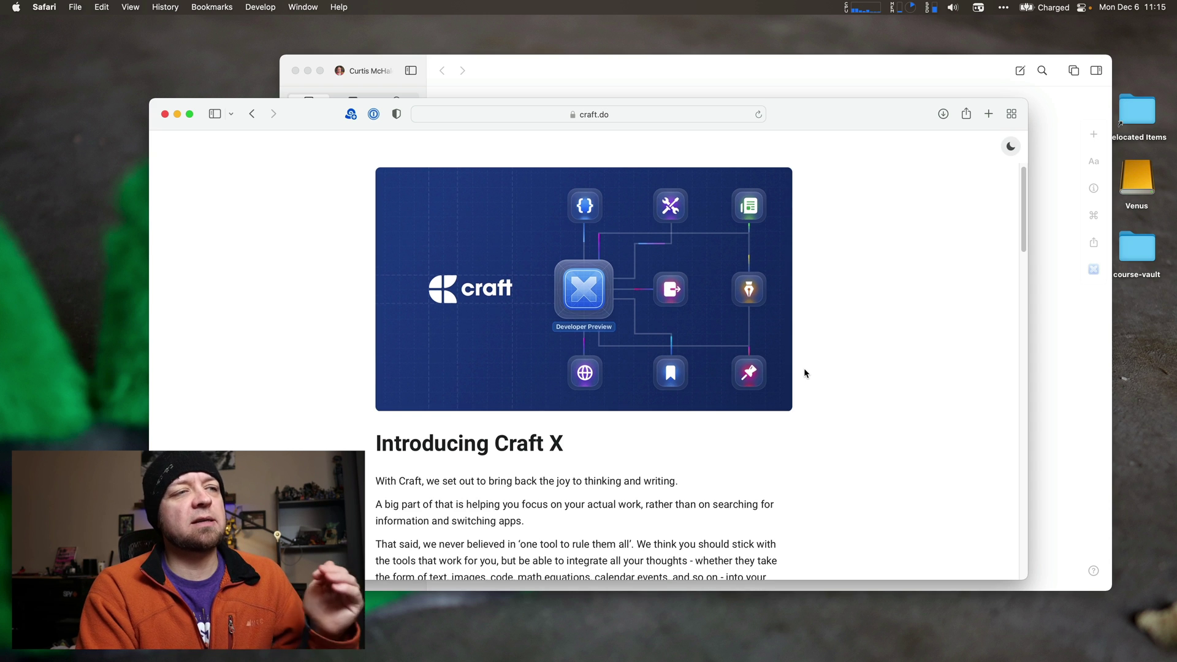
pyautogui.scroll(-10, 804, 373)
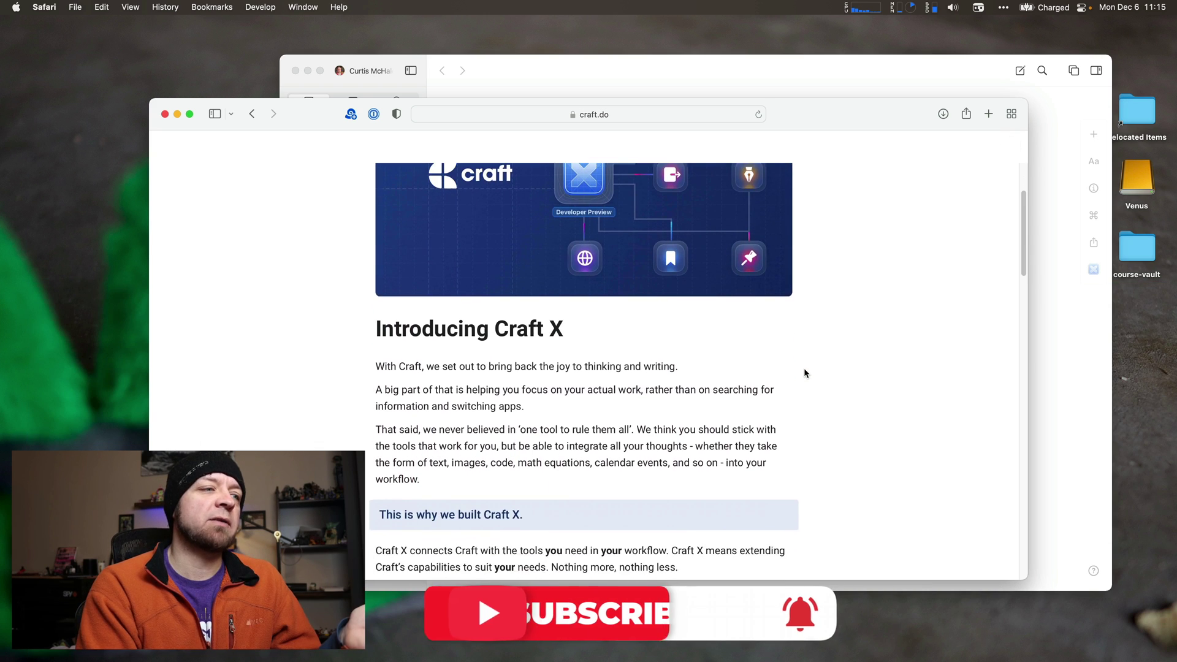
pyautogui.scroll(-4, 804, 373)
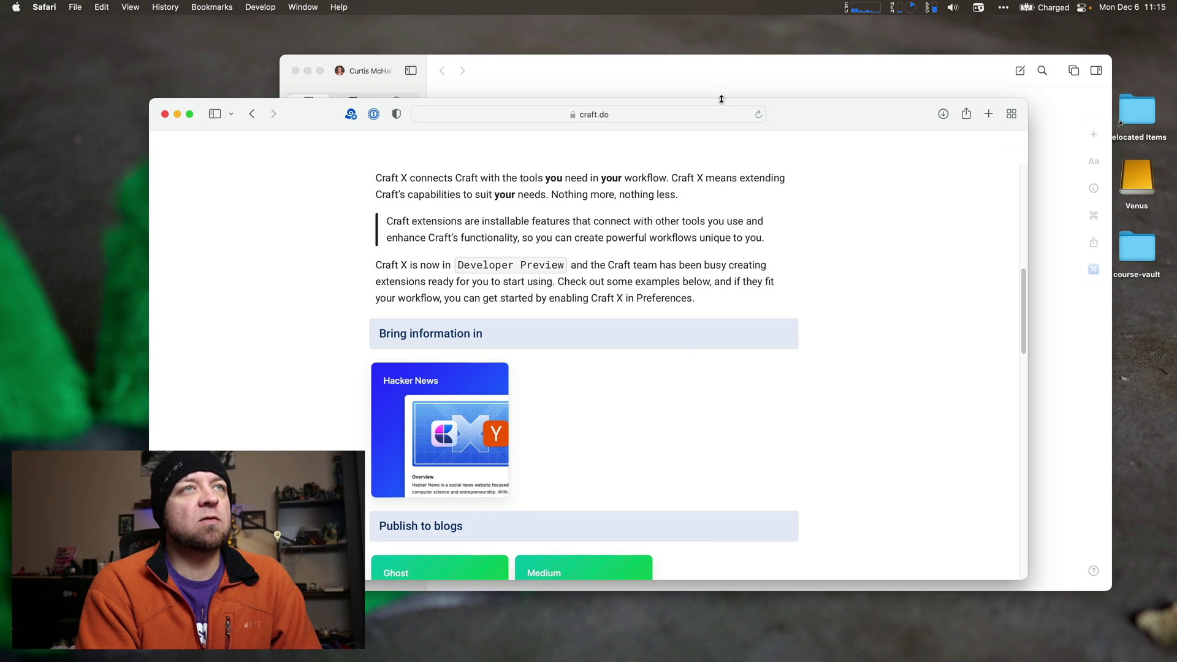
# - Set Craft eXtensions - Developer Preview to Enabled in Craft's Advanced preferences and close them
pyautogui.moveTo(727, 79); pyautogui.dragTo(704, 92)
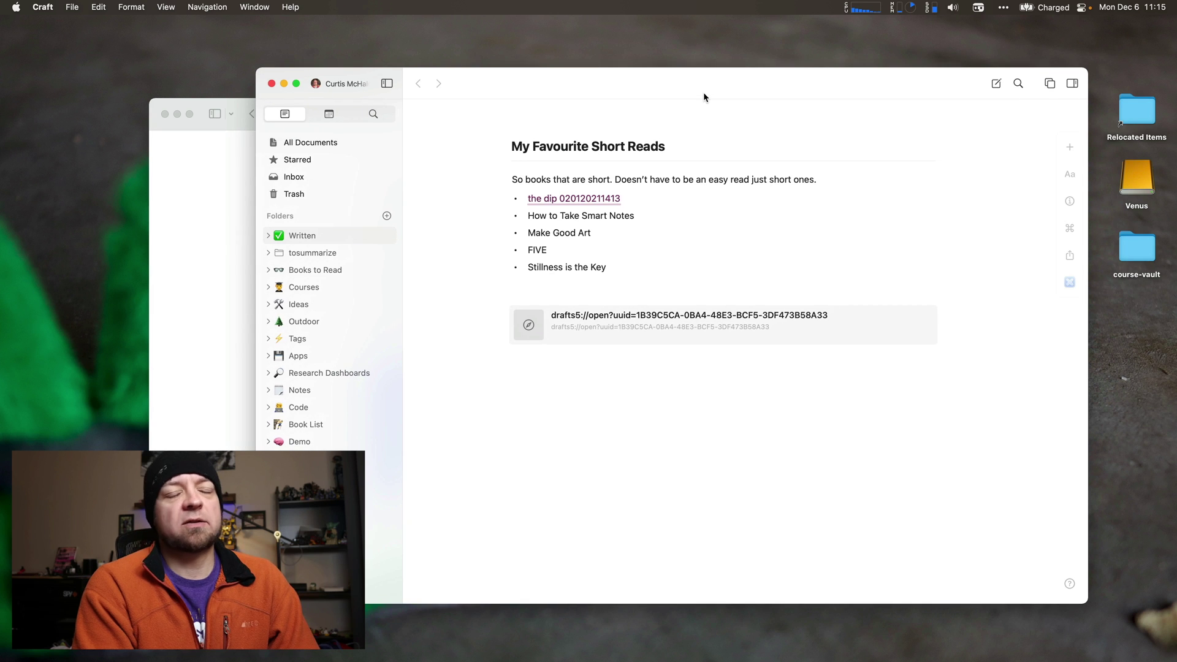
pyautogui.press('super+comma')
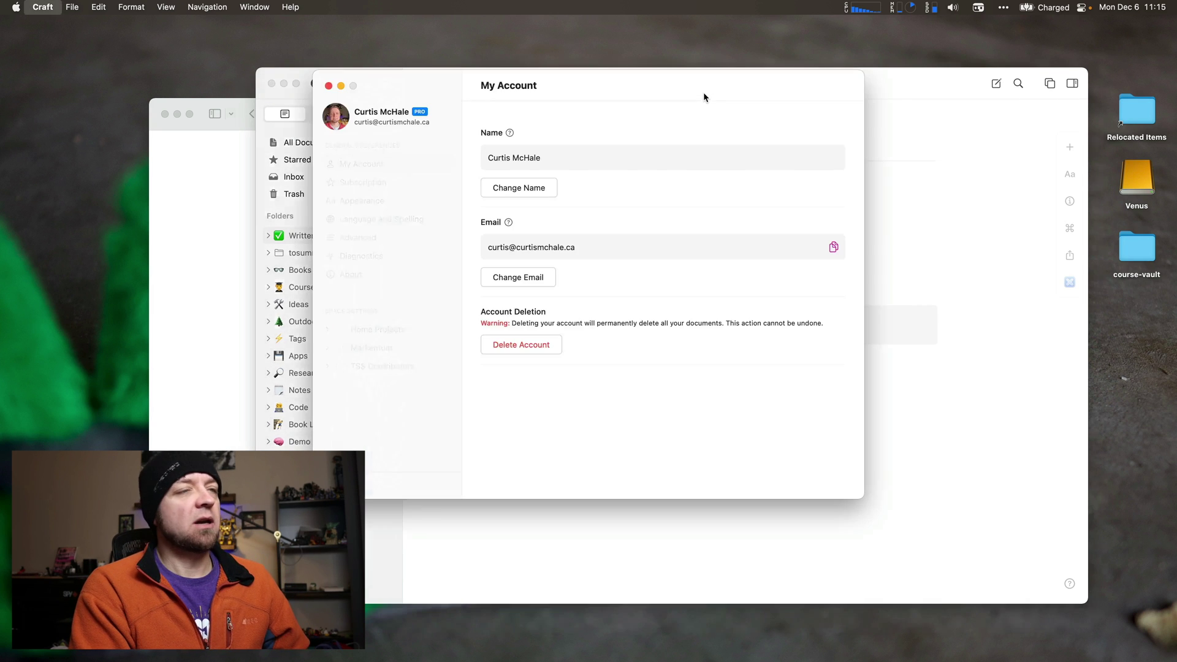
pyautogui.click(393, 237)
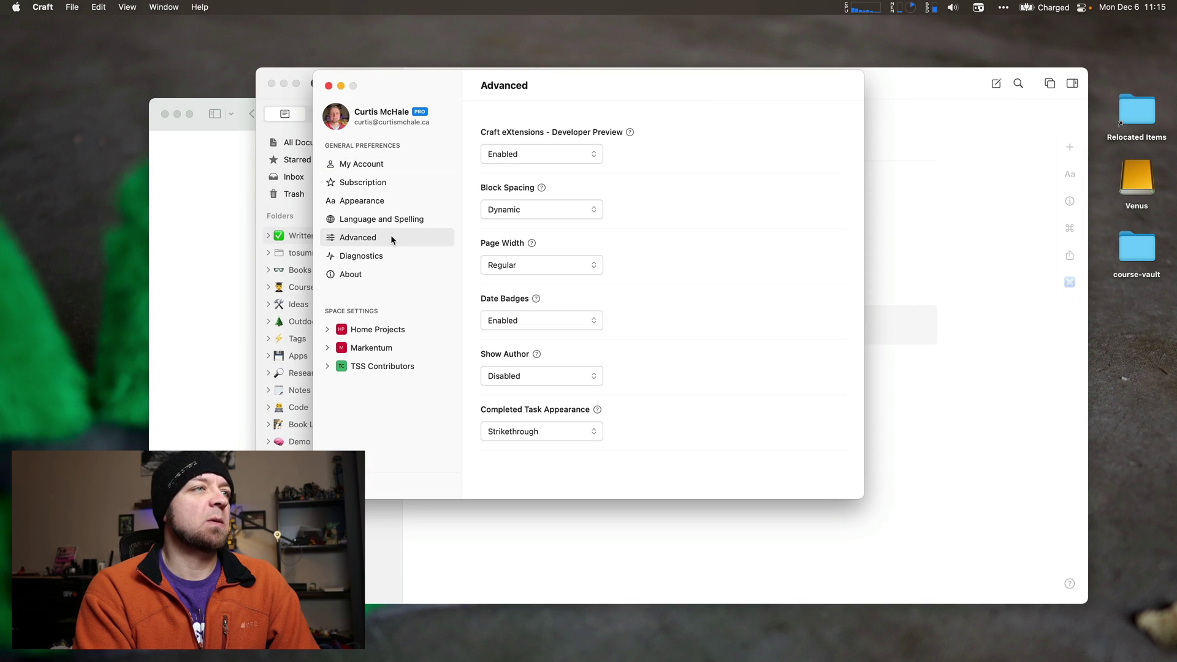
pyautogui.click(531, 157)
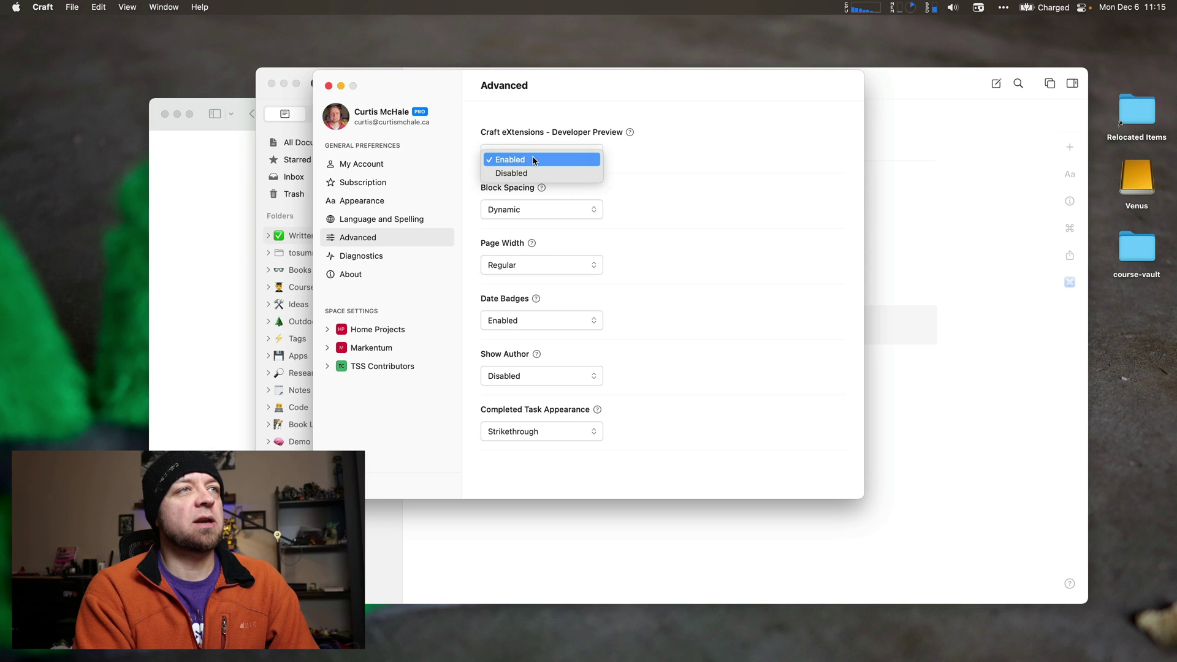
pyautogui.click(532, 159)
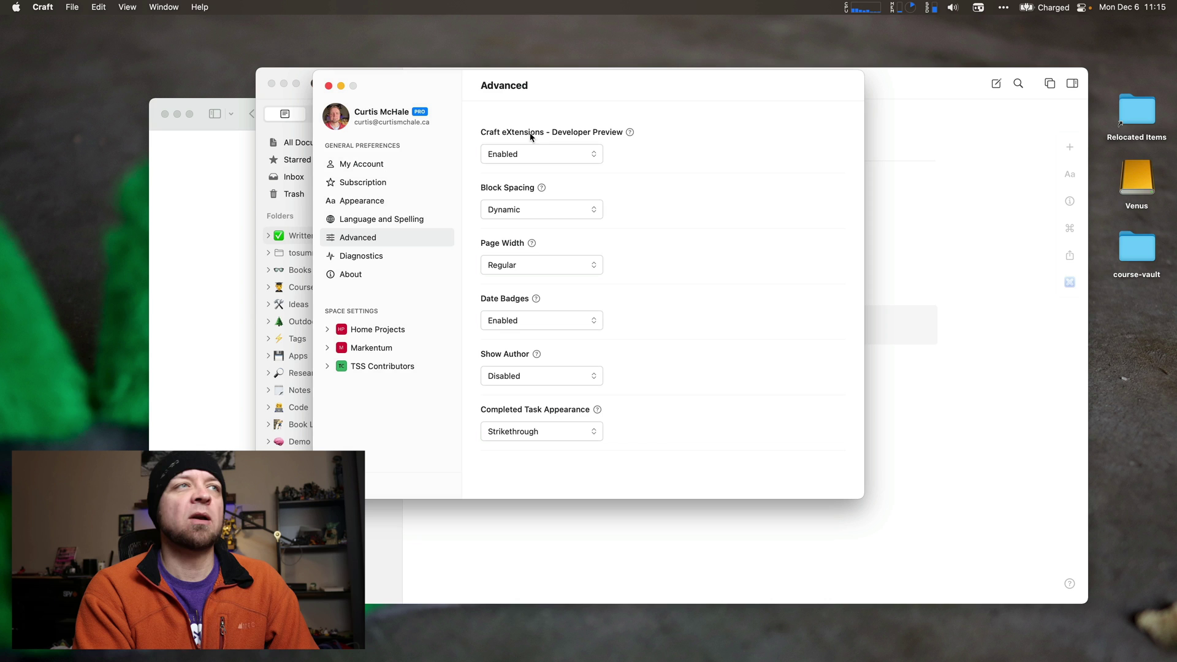
pyautogui.click(329, 86)
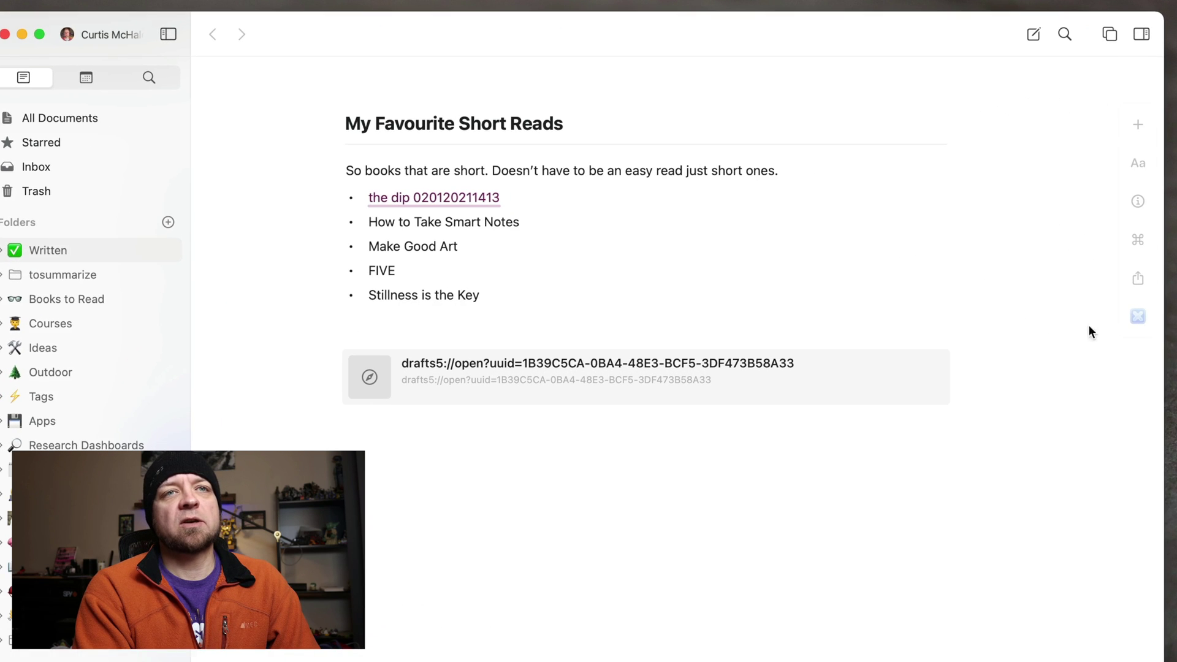
# - Send the selected FIVE and Stillness is the Key bullets to Things via Send To Apps
pyautogui.click(1138, 317)
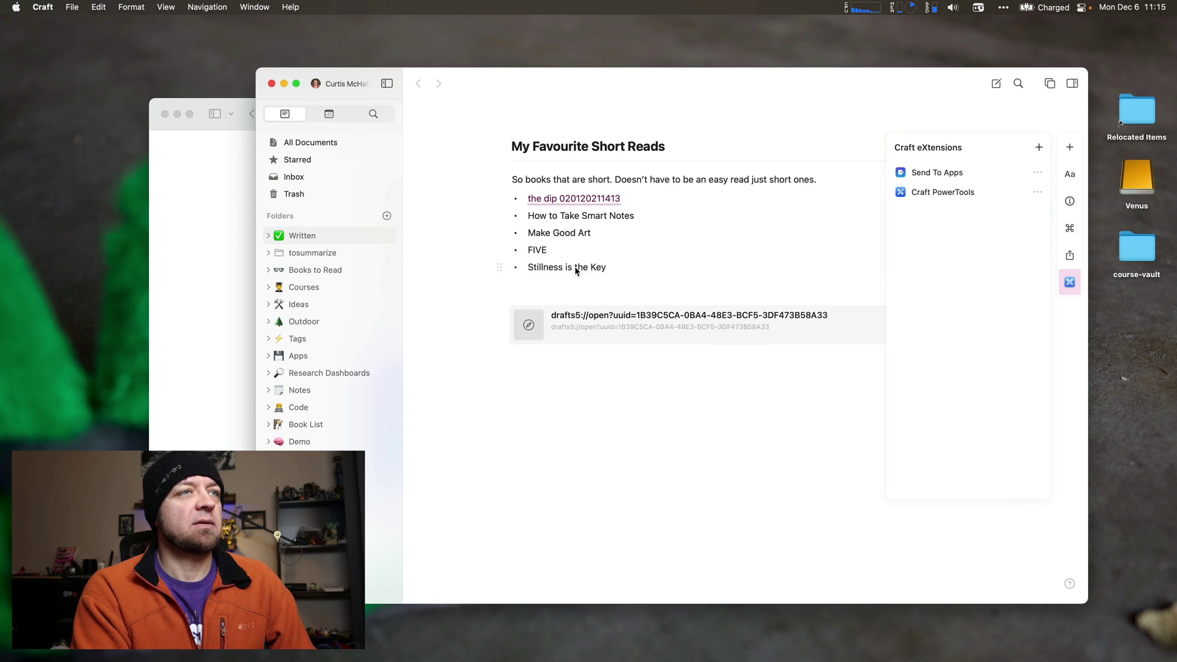
pyautogui.moveTo(575, 268); pyautogui.dragTo(554, 252)
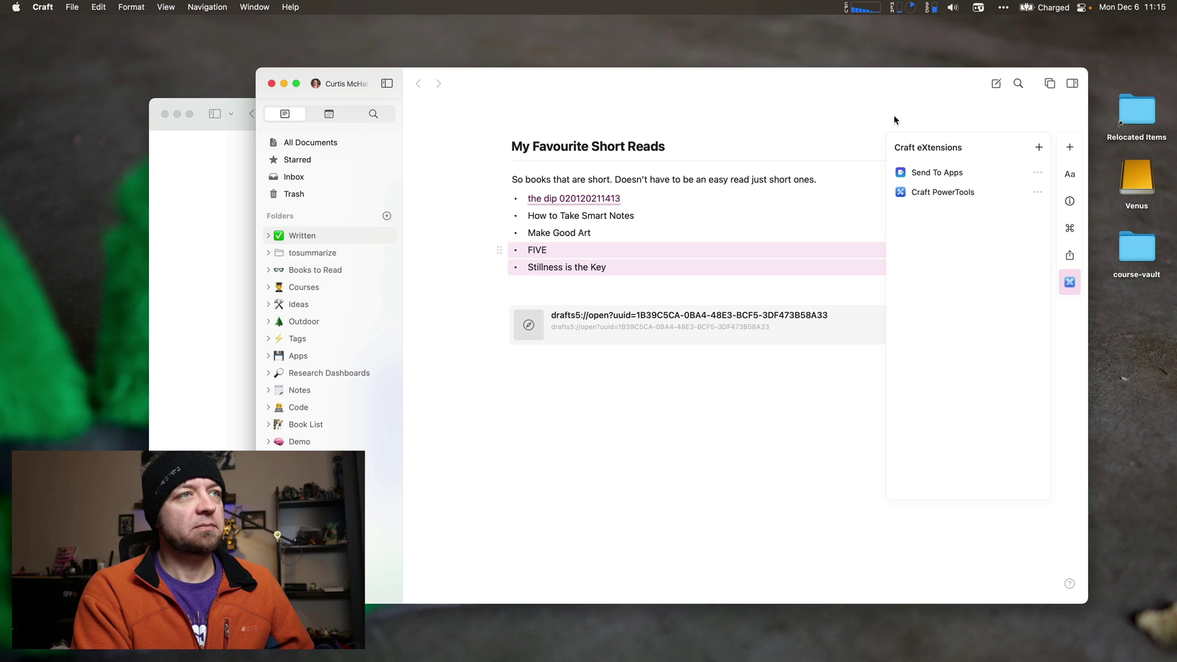
pyautogui.click(921, 174)
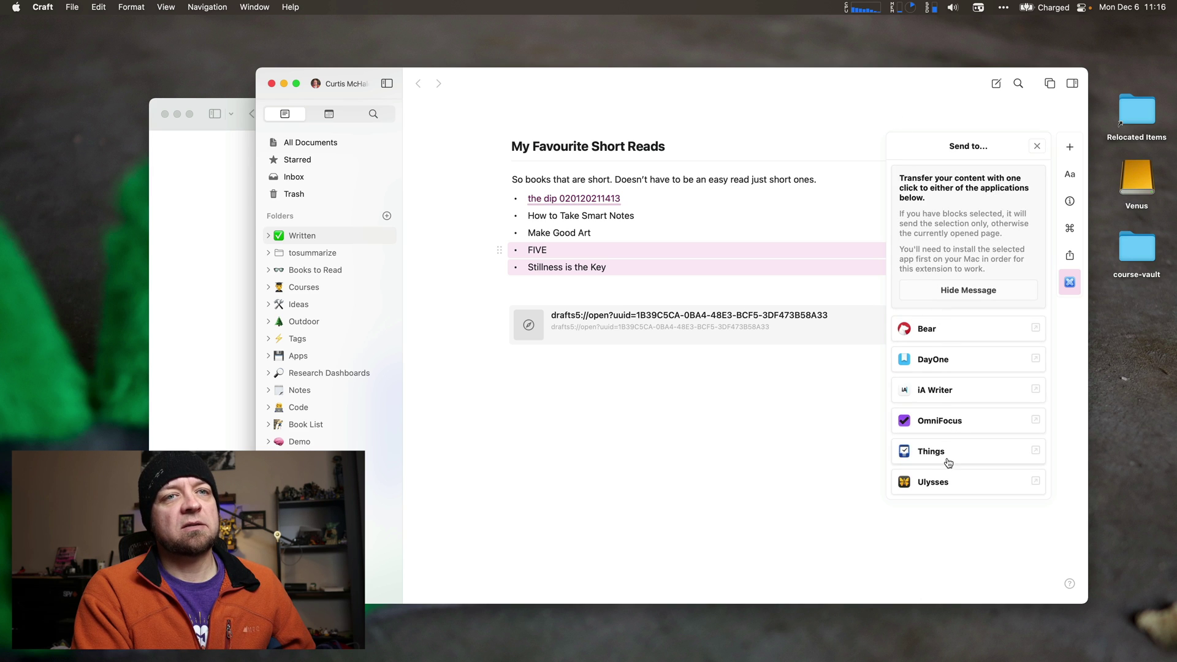
pyautogui.click(947, 457)
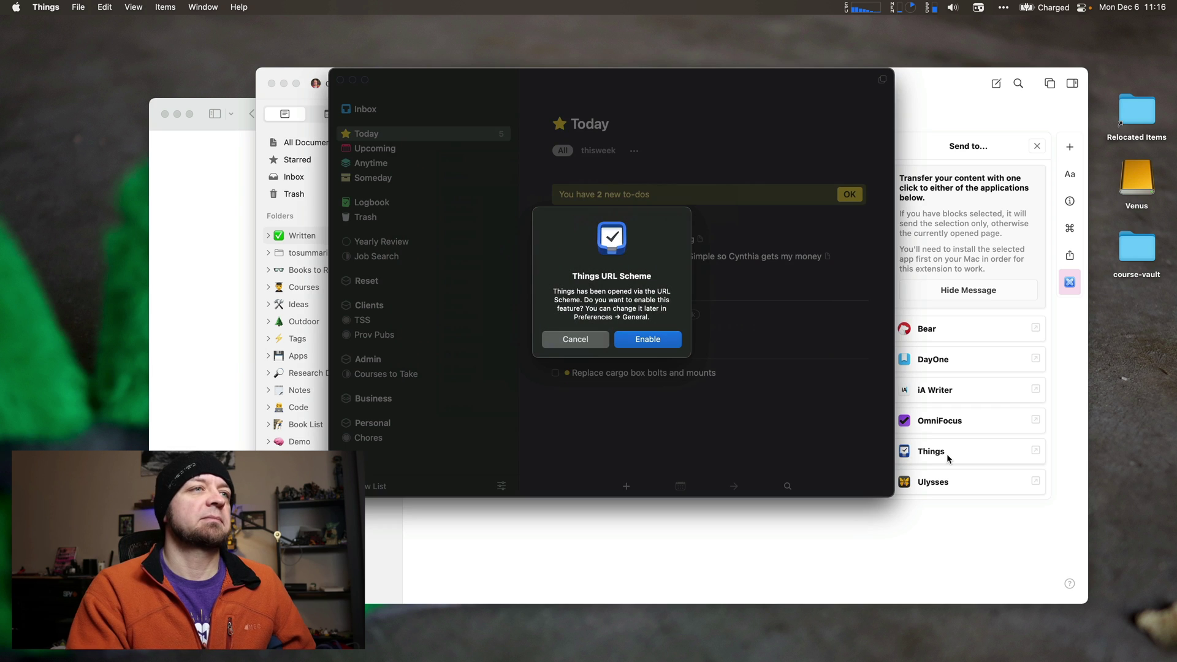
# - Enable the Things URL Scheme and confirm the FIVE to-do arrived in the Inbox
pyautogui.click(636, 340)
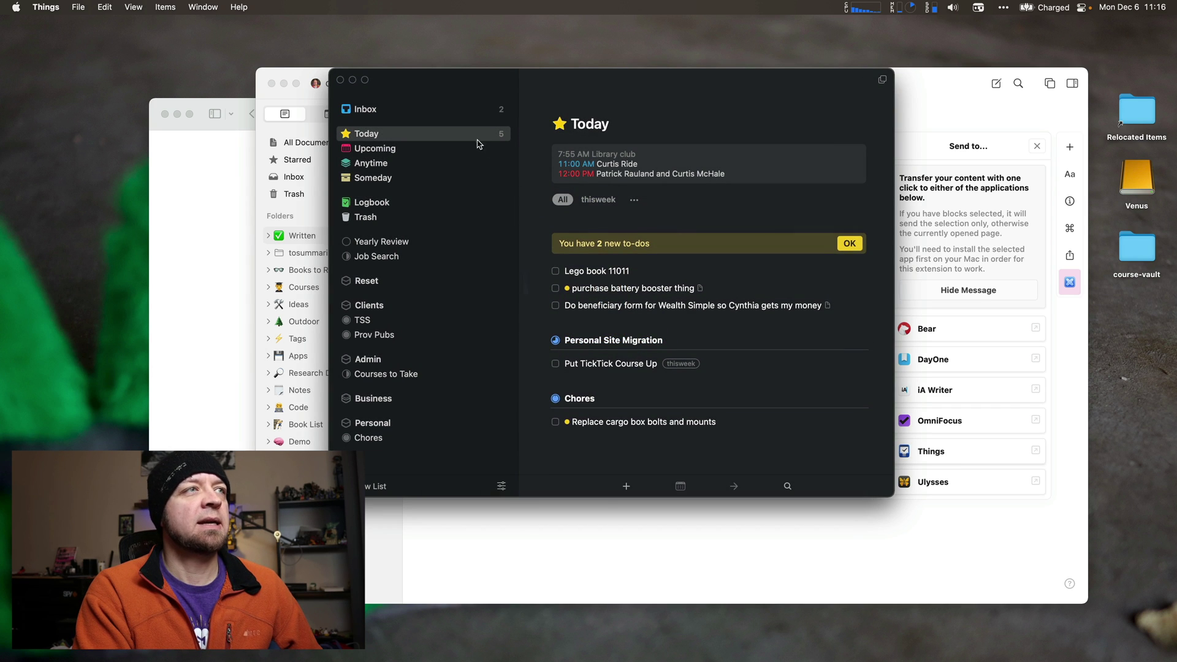
pyautogui.click(466, 112)
pyautogui.click(577, 164)
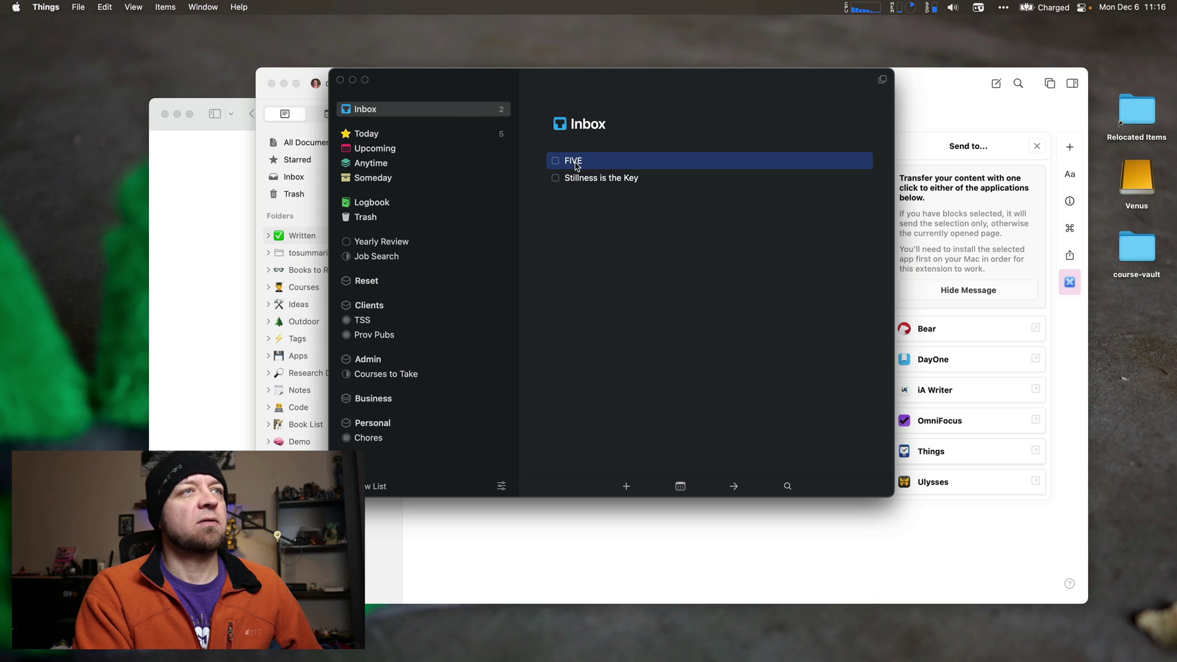
pyautogui.doubleClick(577, 165)
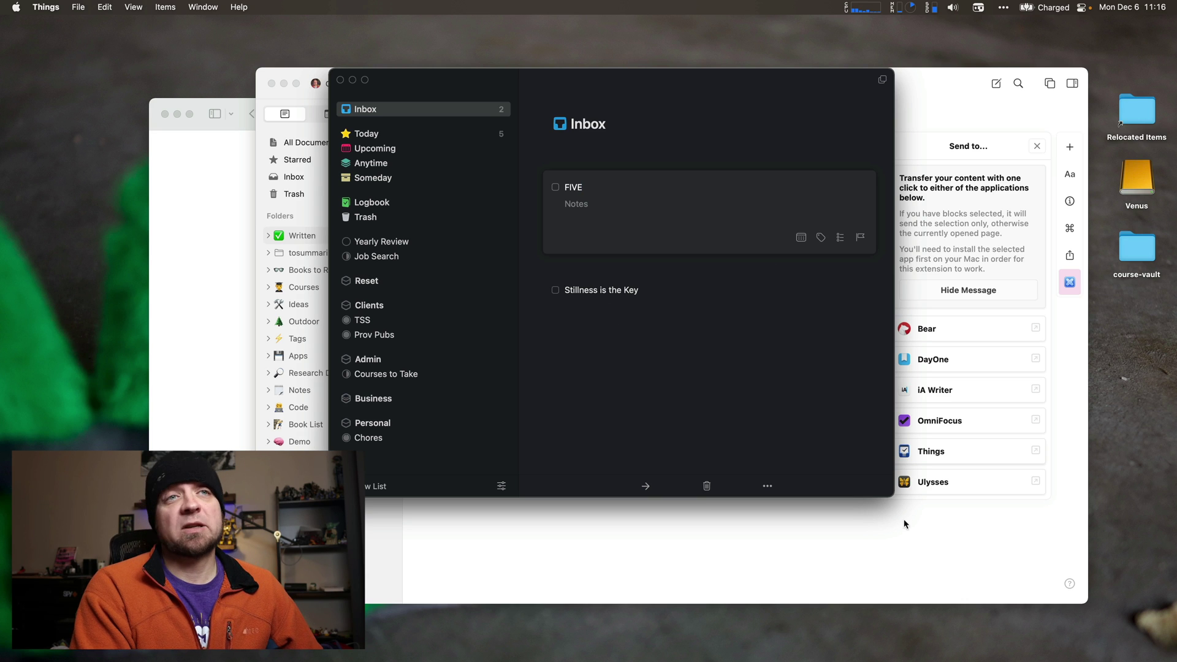
pyautogui.click(899, 537)
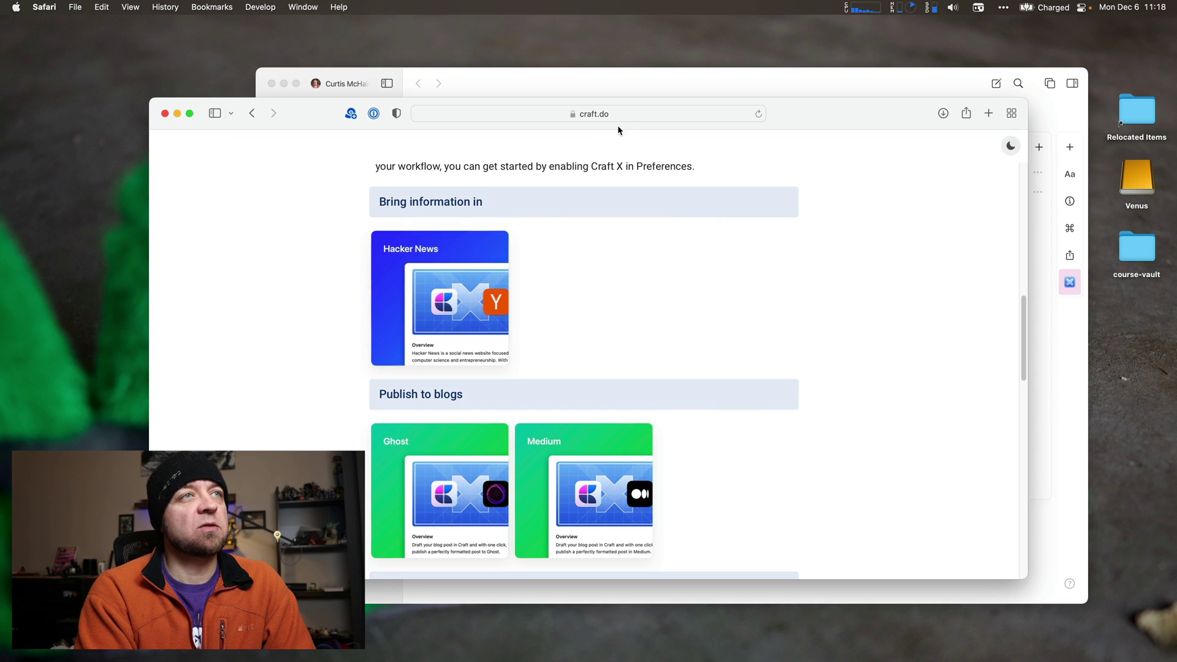
# - Open the Hacker News extension details and download the hacker-news-top10.craftx attachment
pyautogui.click(631, 116)
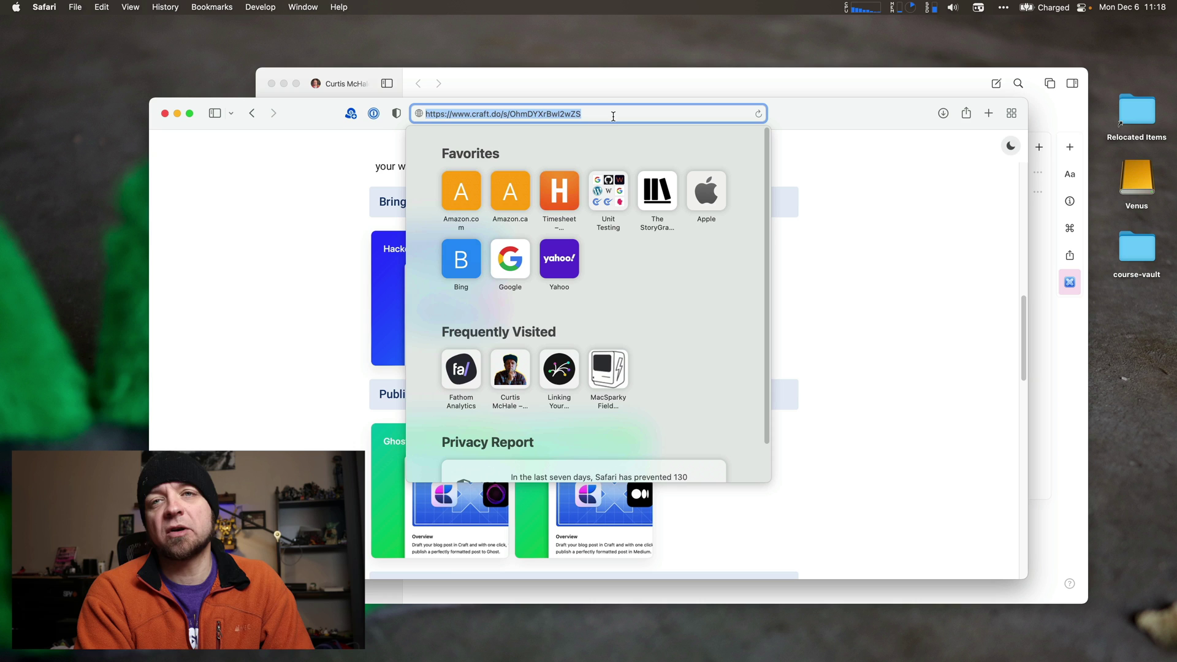
pyautogui.click(873, 279)
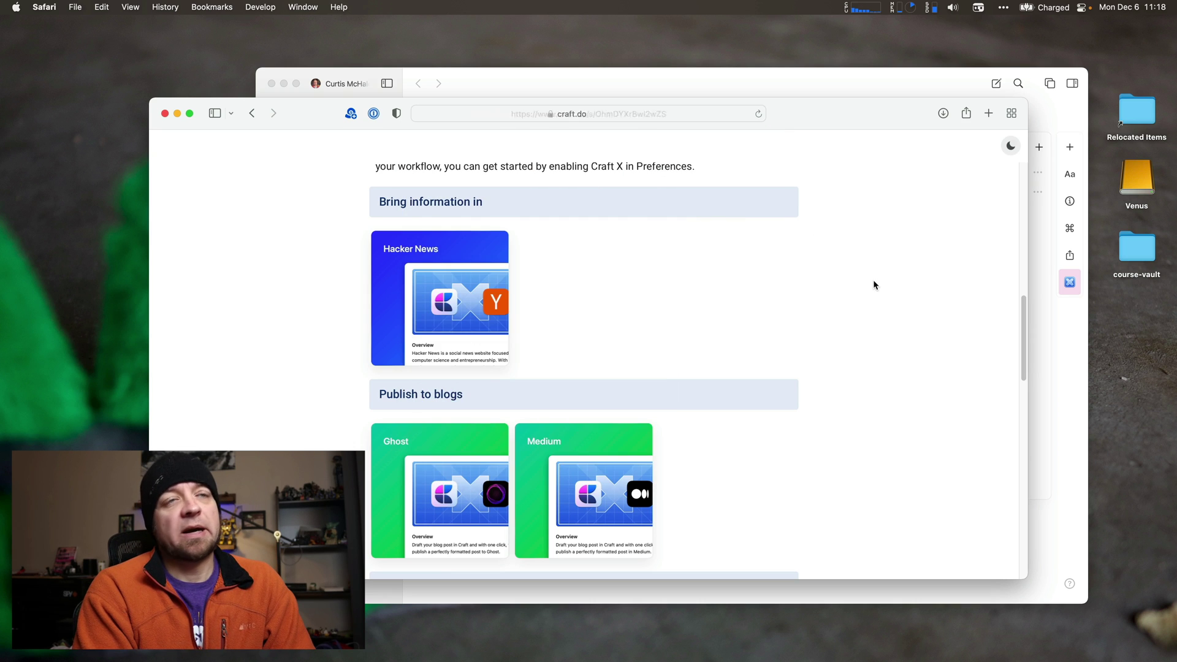
pyautogui.click(452, 309)
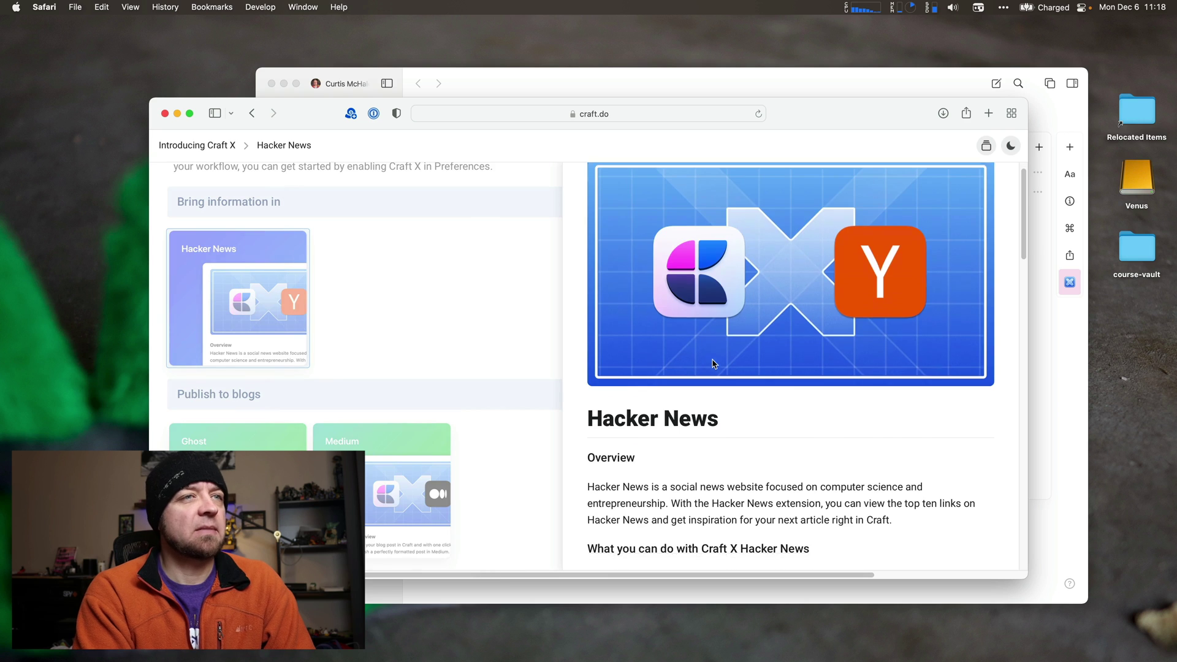
pyautogui.scroll(-5, 713, 360)
pyautogui.scroll(-10, 712, 359)
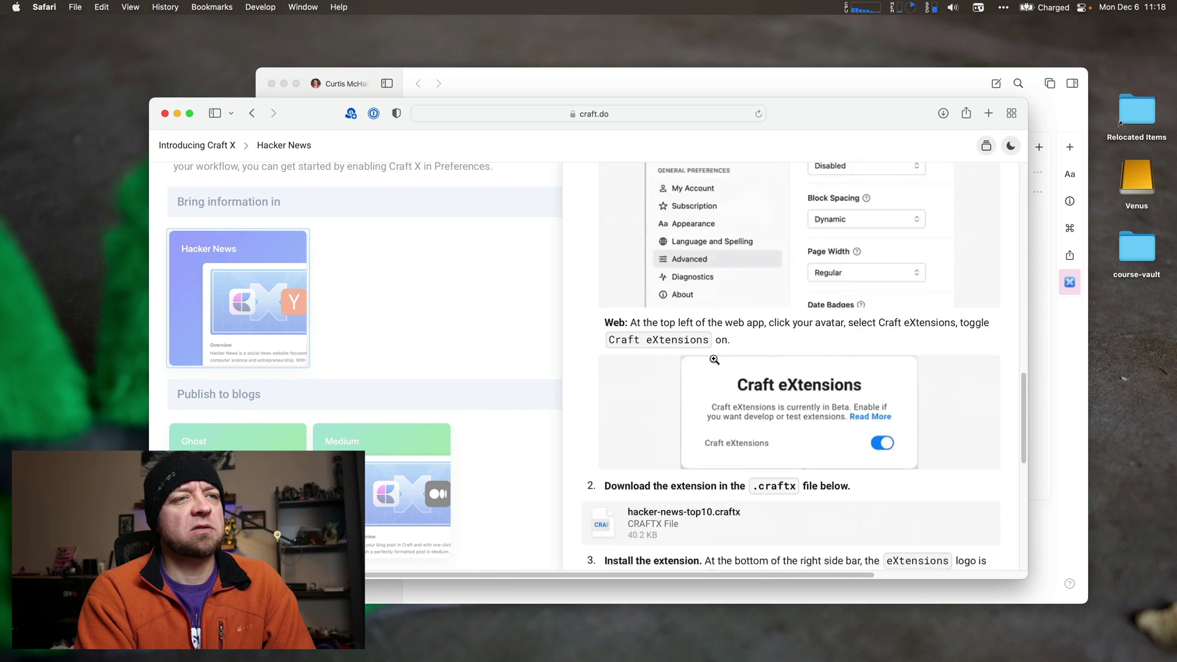
pyautogui.click(734, 374)
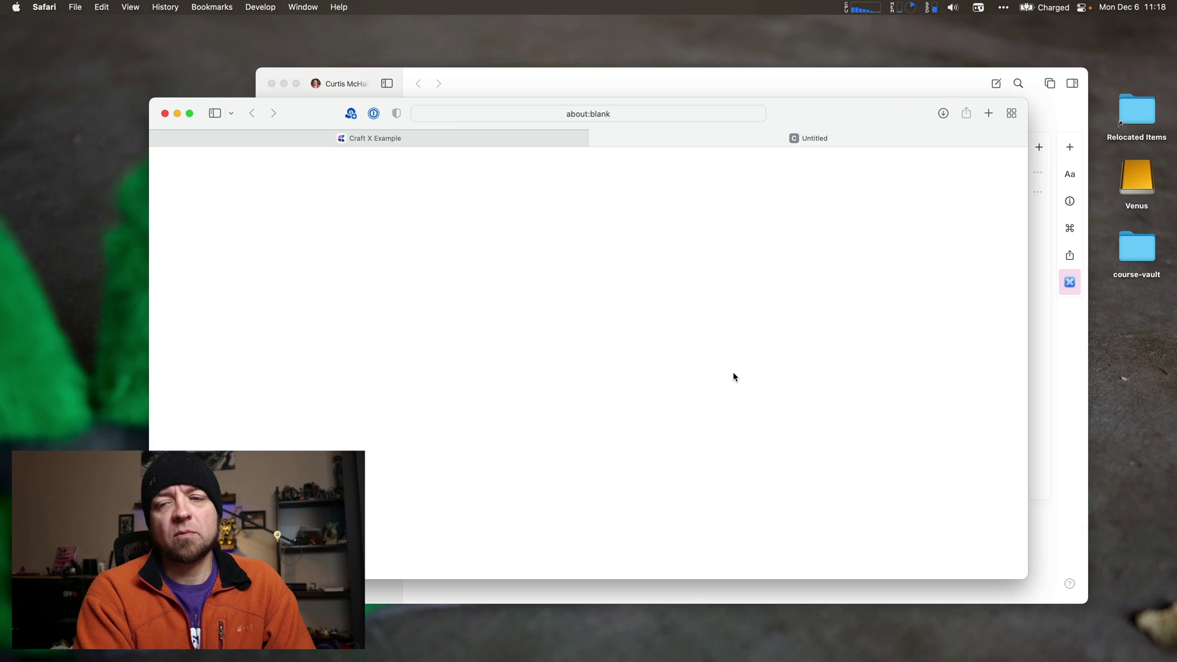
# - Install the Hacker News Top10 extension from the hacker-news-top10.craftx file
pyautogui.click(1033, 373)
pyautogui.click(1036, 149)
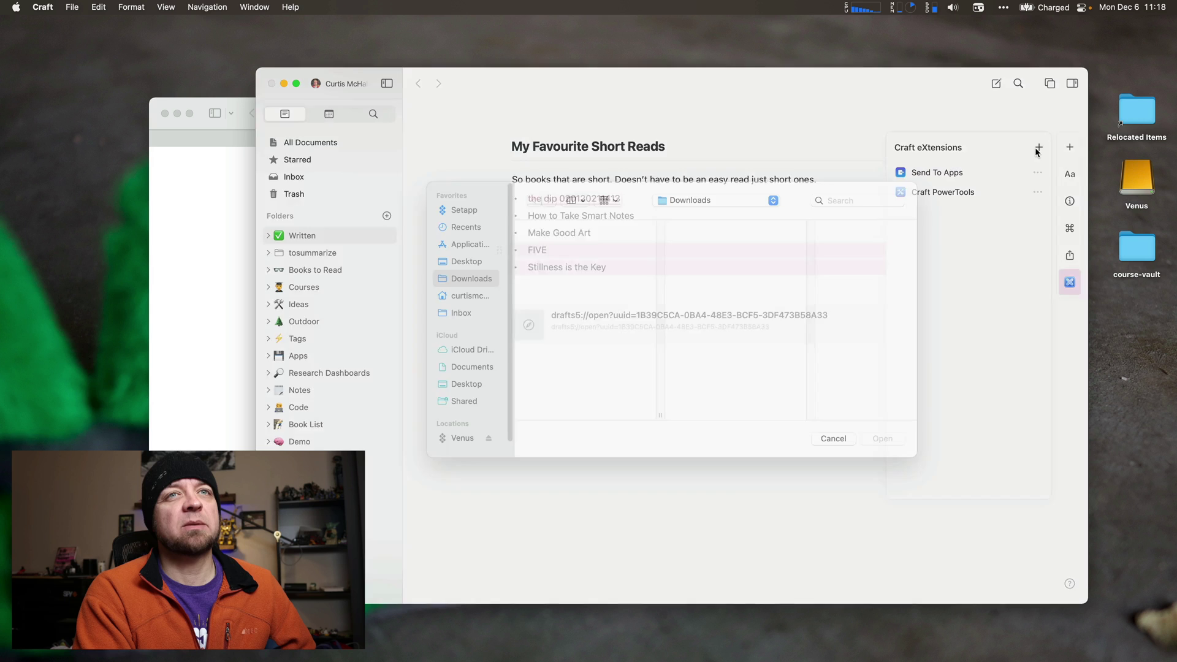
pyautogui.click(613, 251)
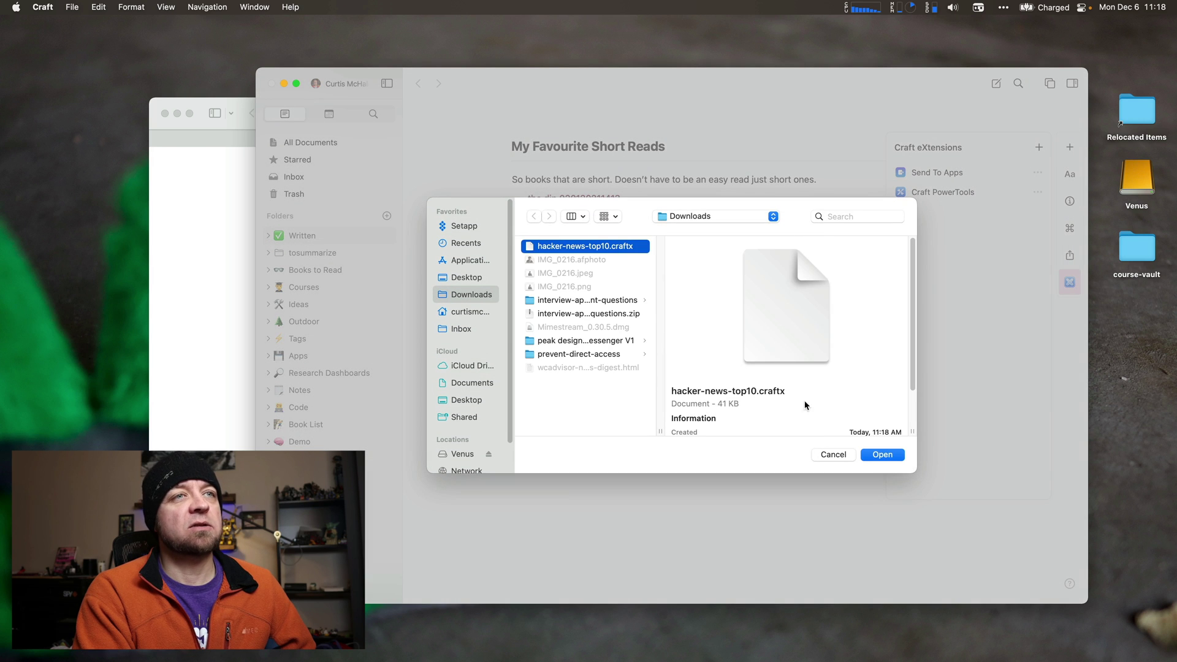
pyautogui.click(881, 456)
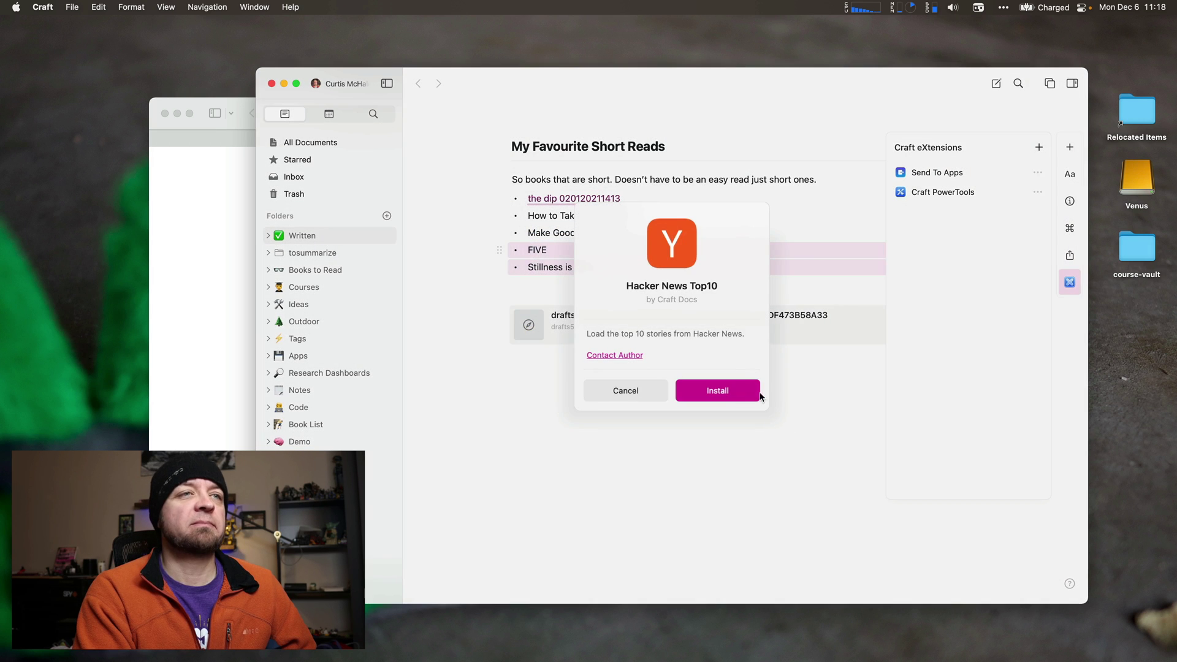
pyautogui.click(744, 389)
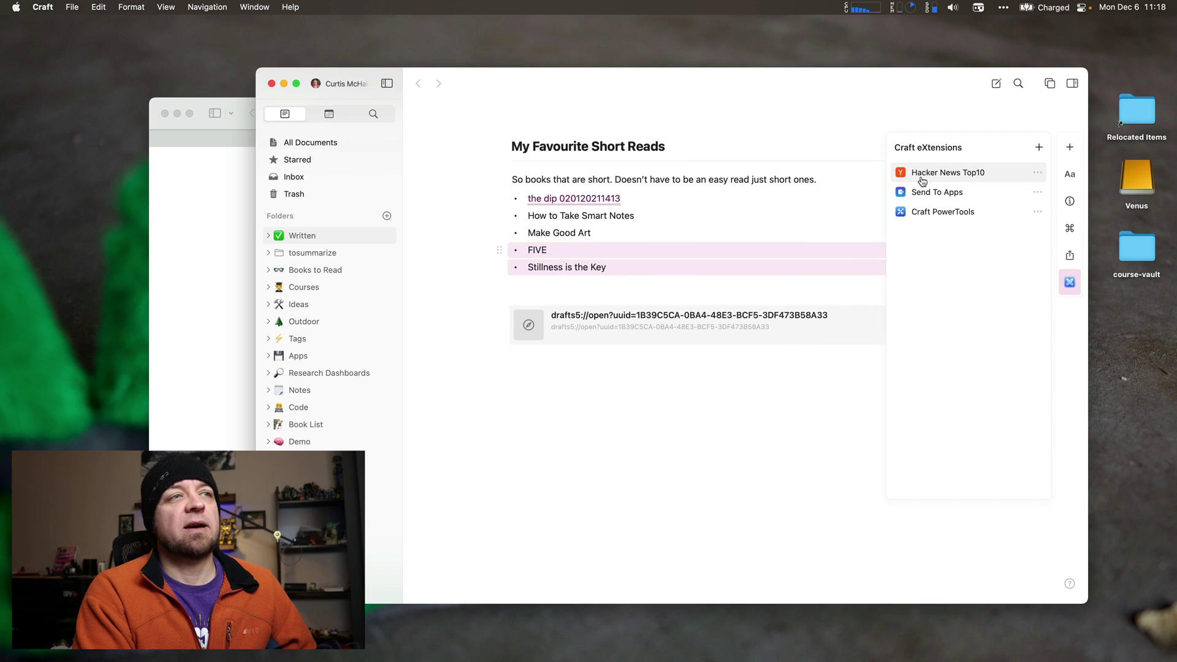
pyautogui.click(811, 396)
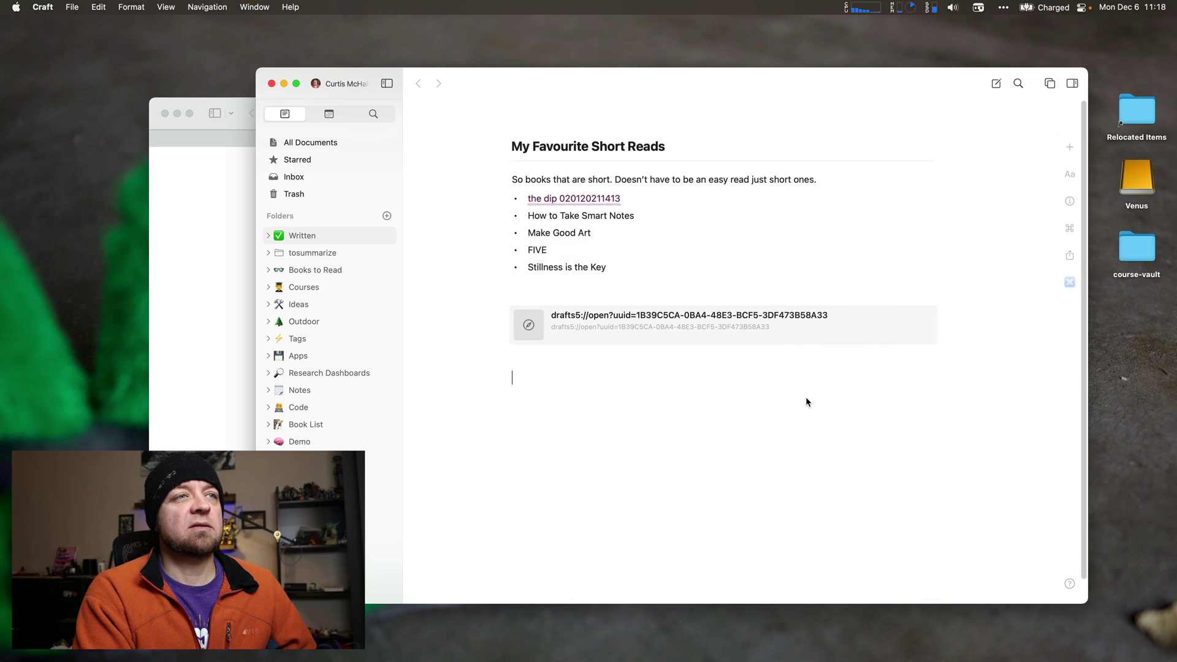
# - Insert the top ten Hacker News stories into the note with Hacker News Top10
pyautogui.click(1070, 282)
pyautogui.click(923, 173)
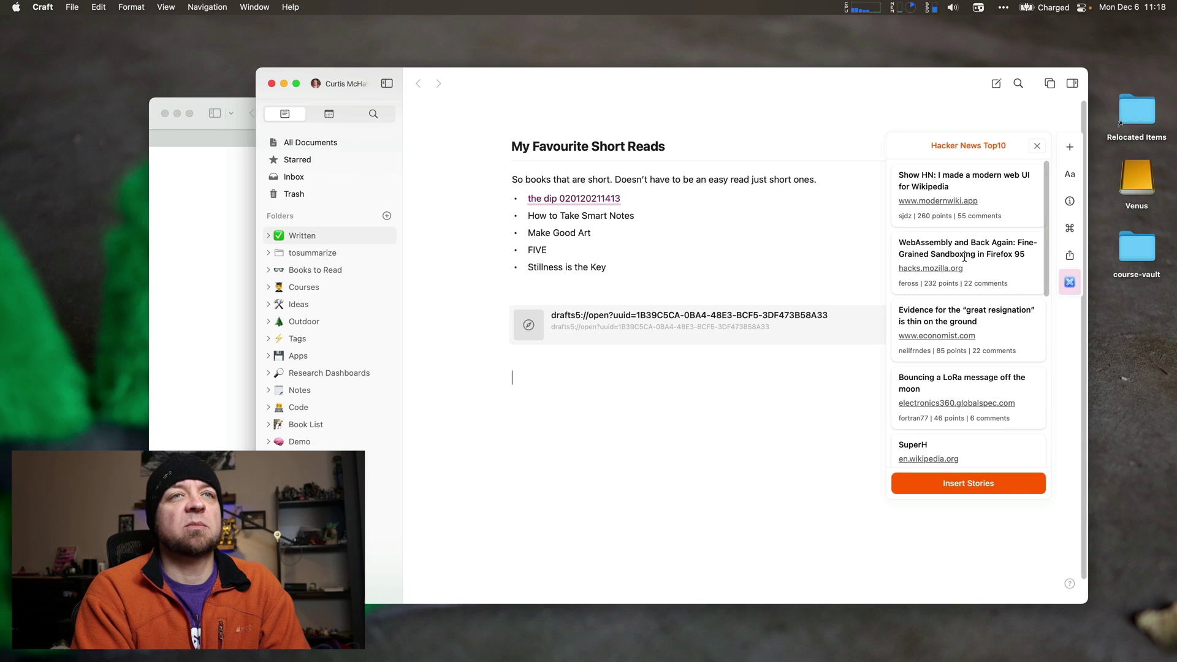
pyautogui.click(976, 484)
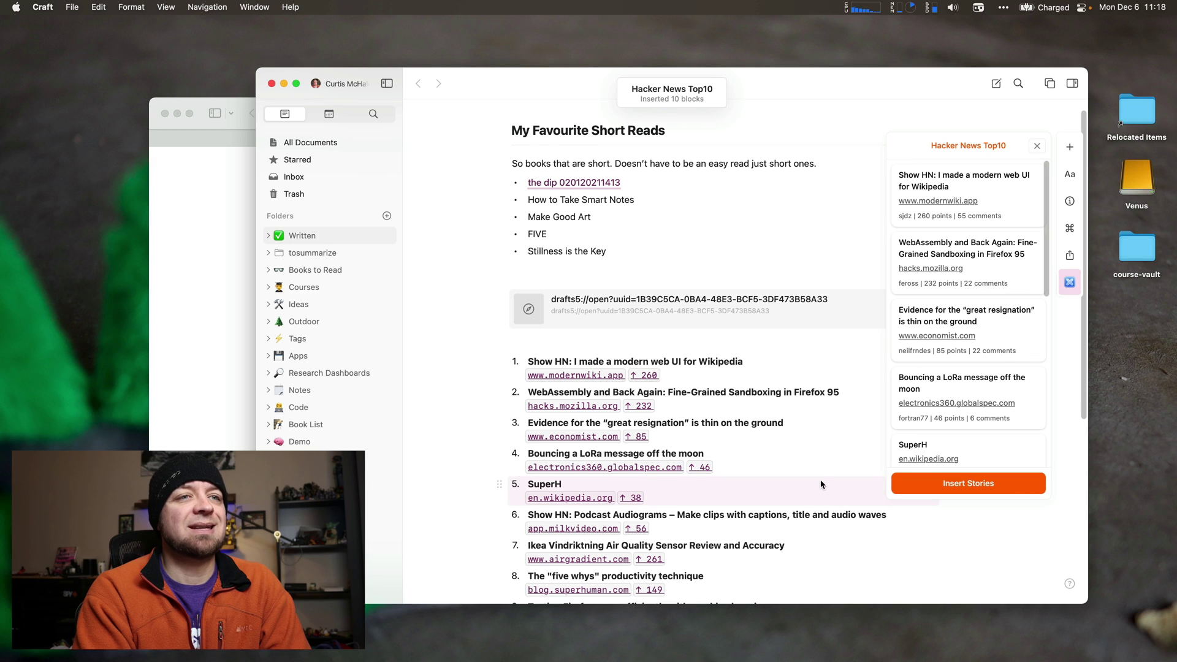
pyautogui.scroll(-3, 821, 473)
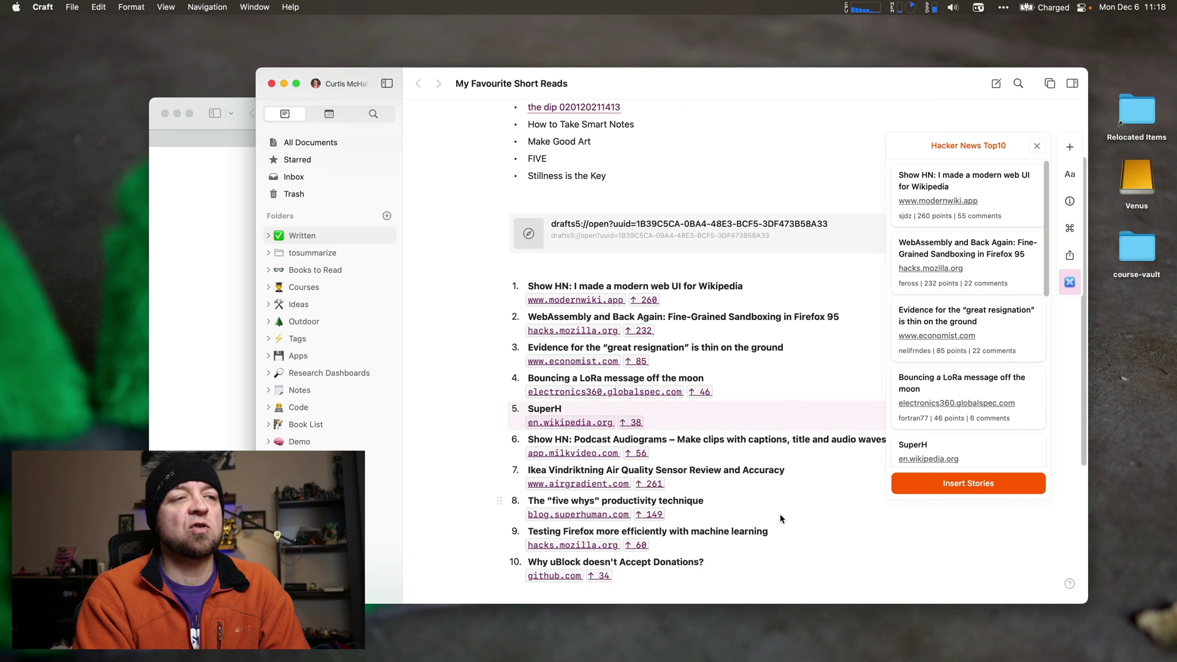
pyautogui.click(1036, 149)
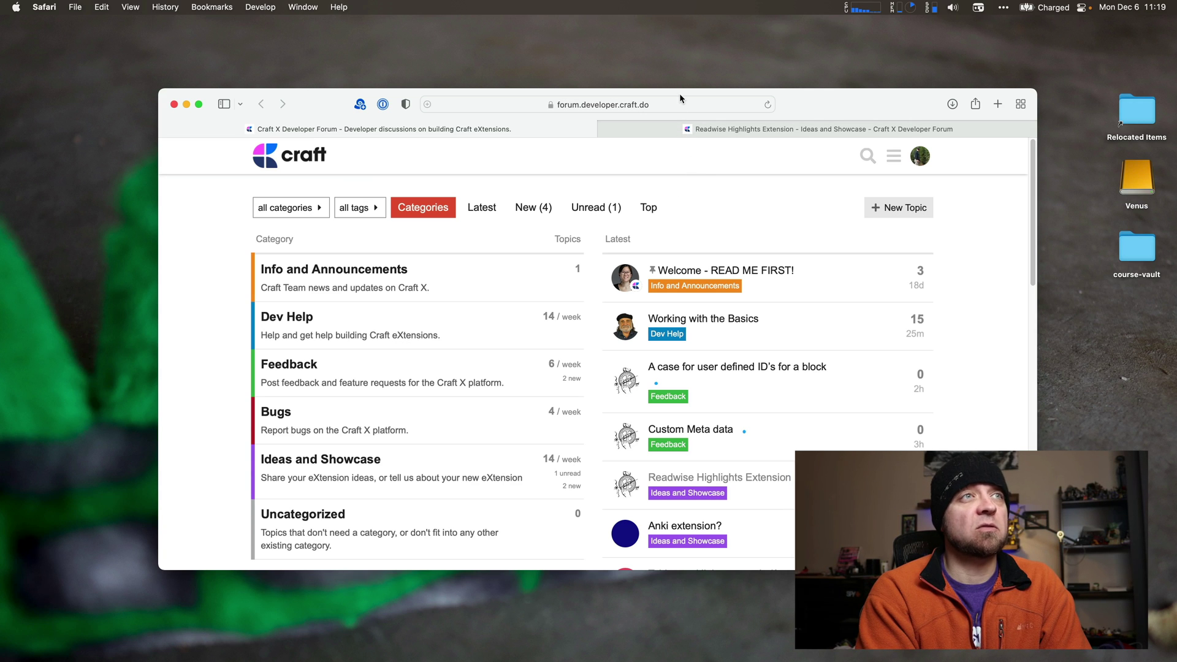
# - Open the Readwise Highlights Extension topic's 'Repository for installation' GitHub link in a new tab
pyautogui.click(657, 102)
pyautogui.click(825, 199)
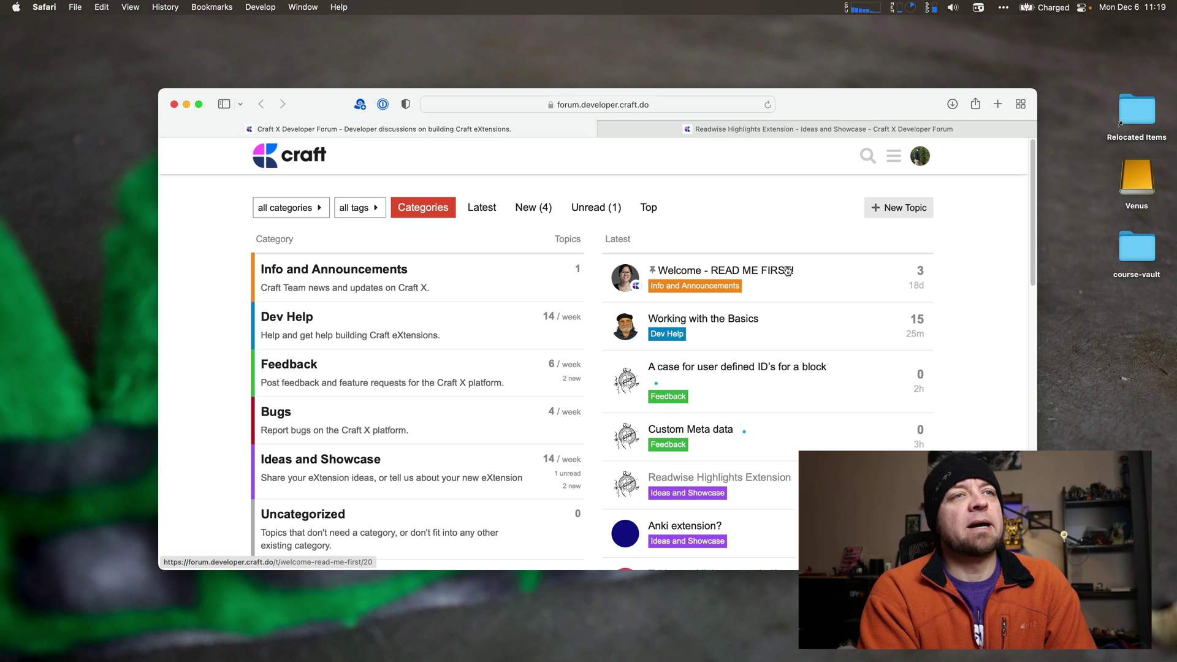
pyautogui.click(815, 128)
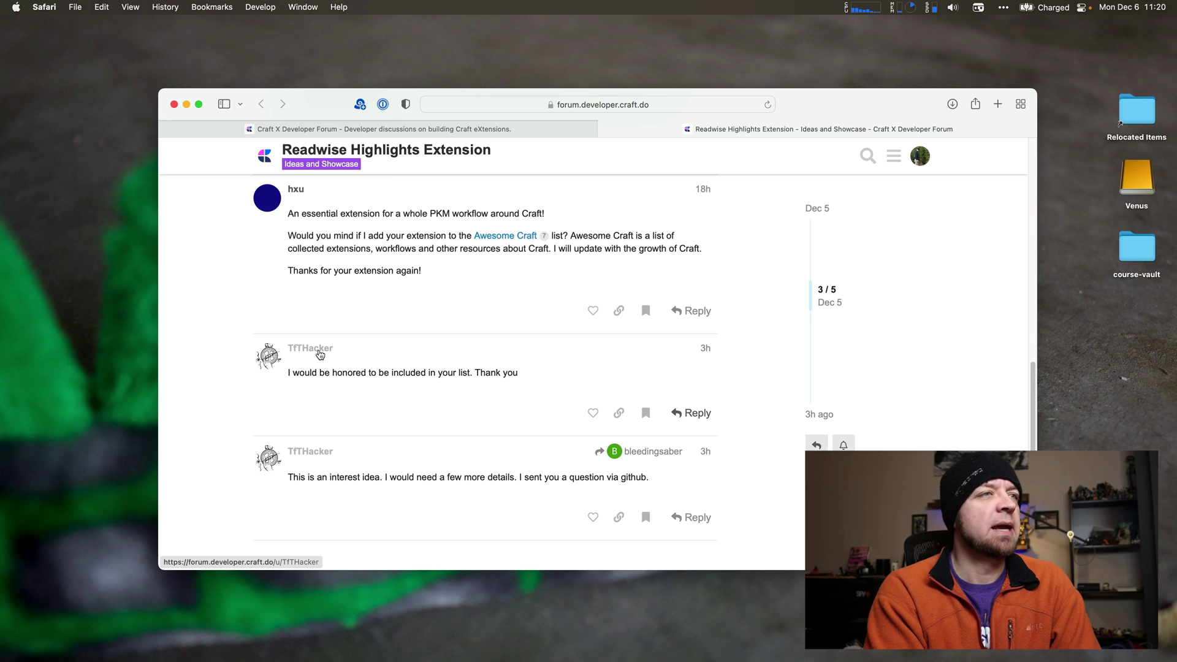
pyautogui.scroll(5, 319, 354)
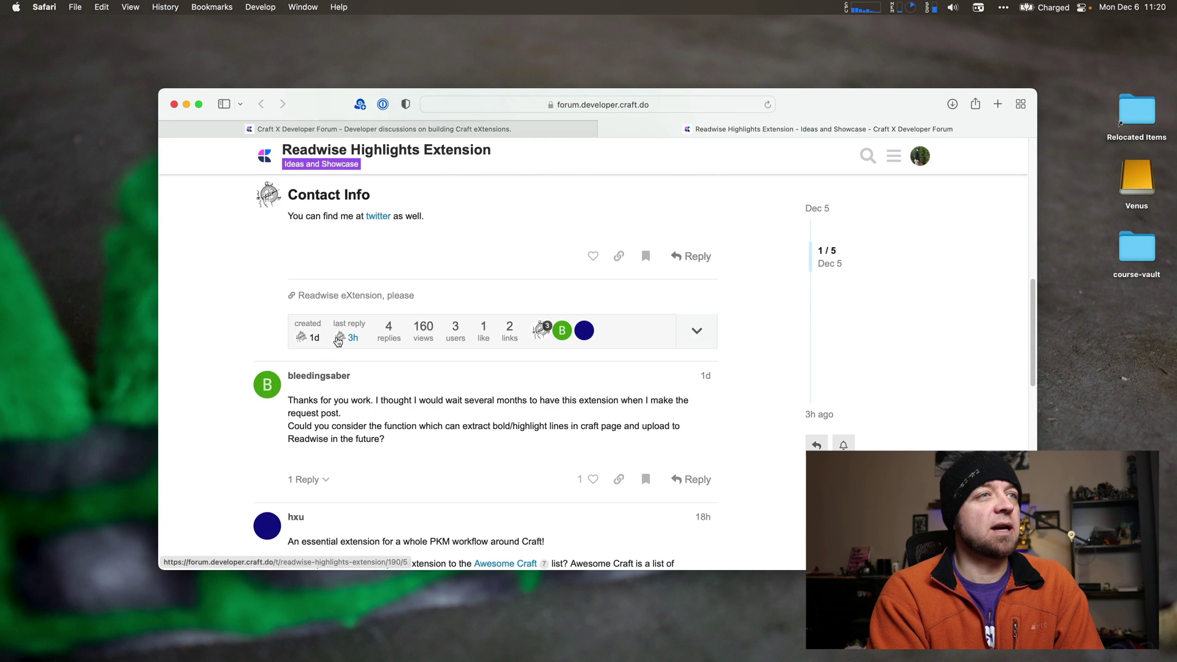
pyautogui.scroll(3, 338, 341)
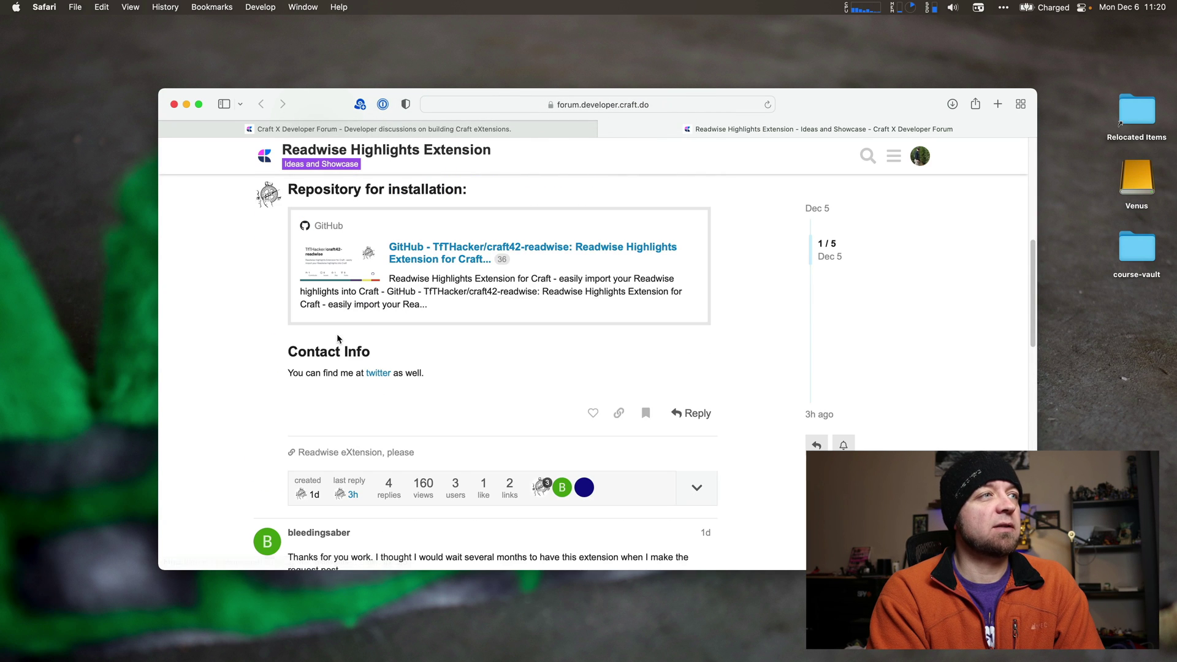
pyautogui.keyDown('super'); pyautogui.click(436, 265); pyautogui.keyUp('super')
# - Open the craft42-readwise Release 2 page and check the craft42-readwise.craftx asset link
pyautogui.click(778, 128)
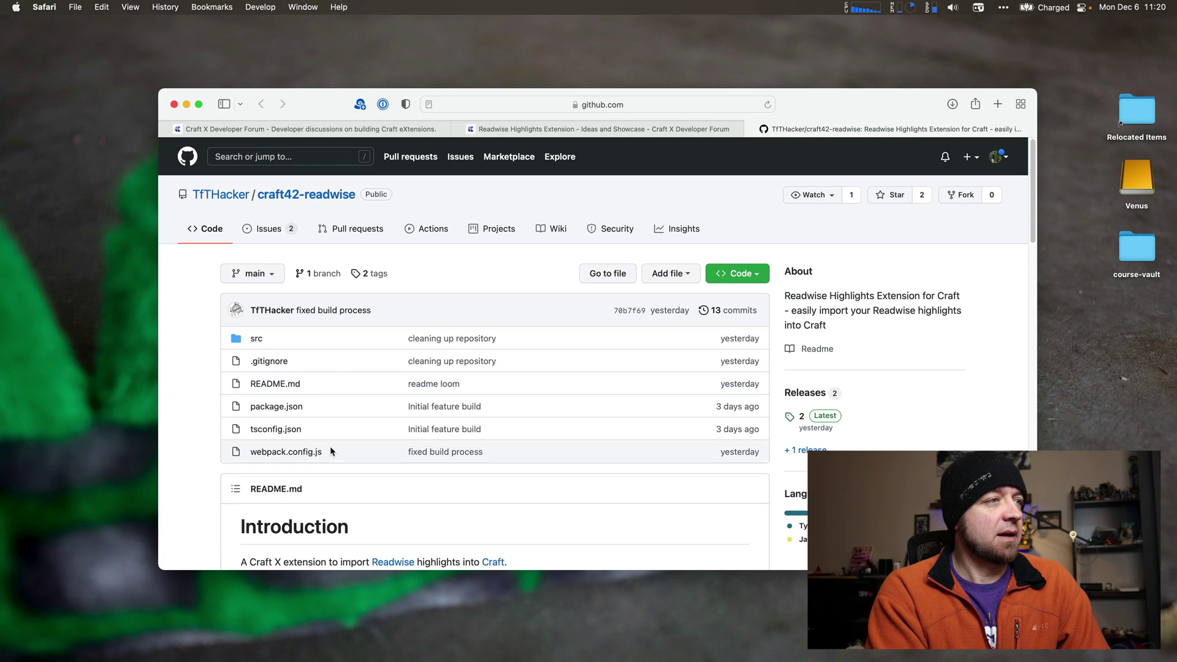
pyautogui.scroll(-4, 330, 450)
pyautogui.scroll(4, 410, 531)
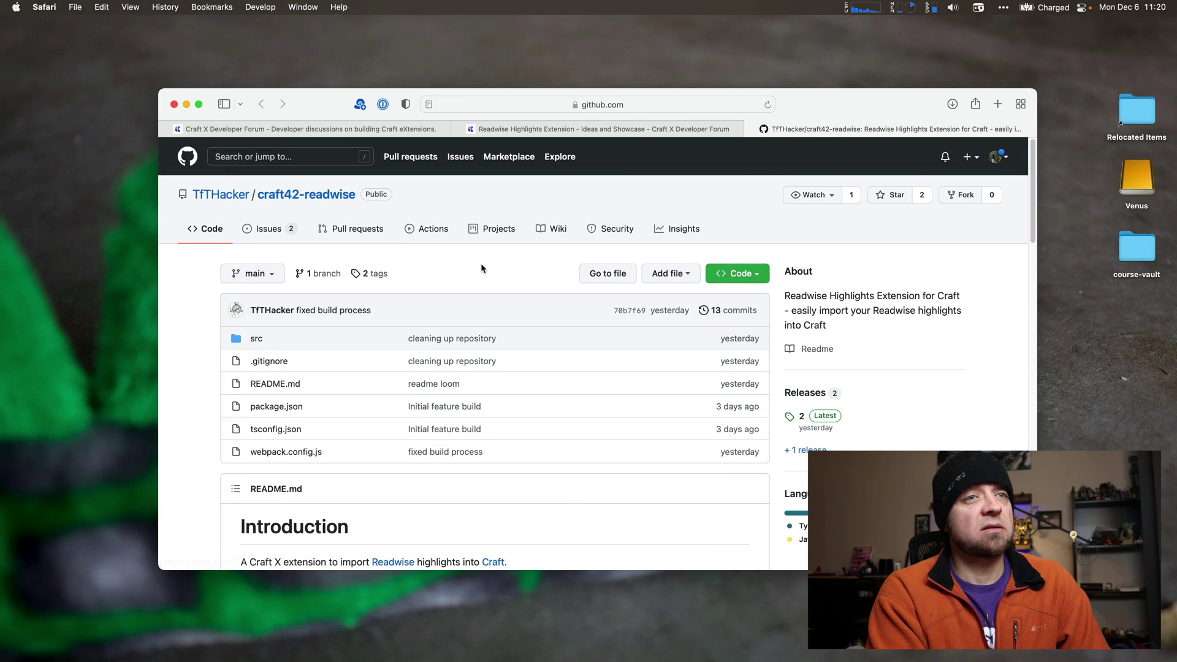
pyautogui.click(816, 420)
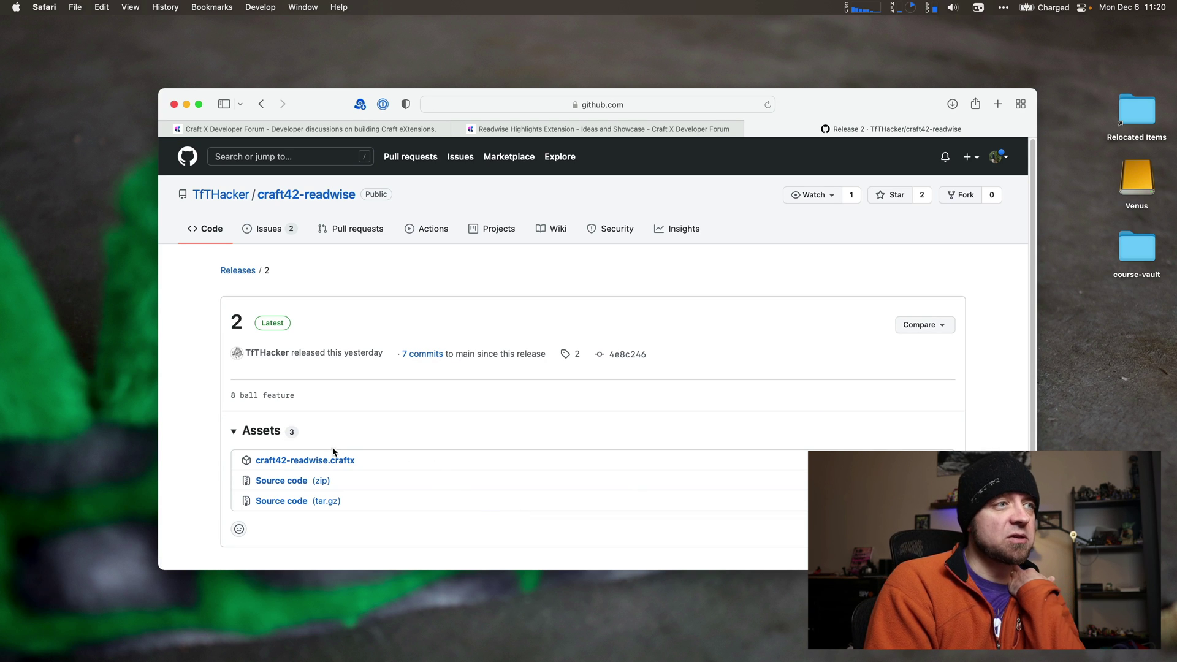
pyautogui.rightClick(323, 461)
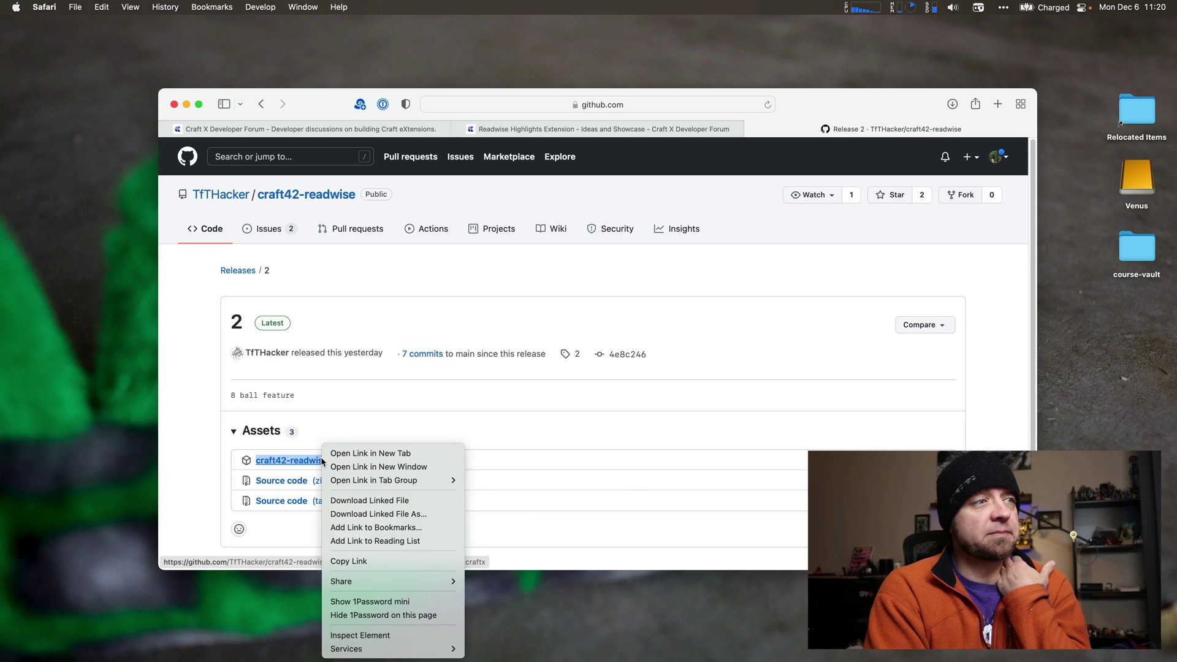
pyautogui.click(565, 417)
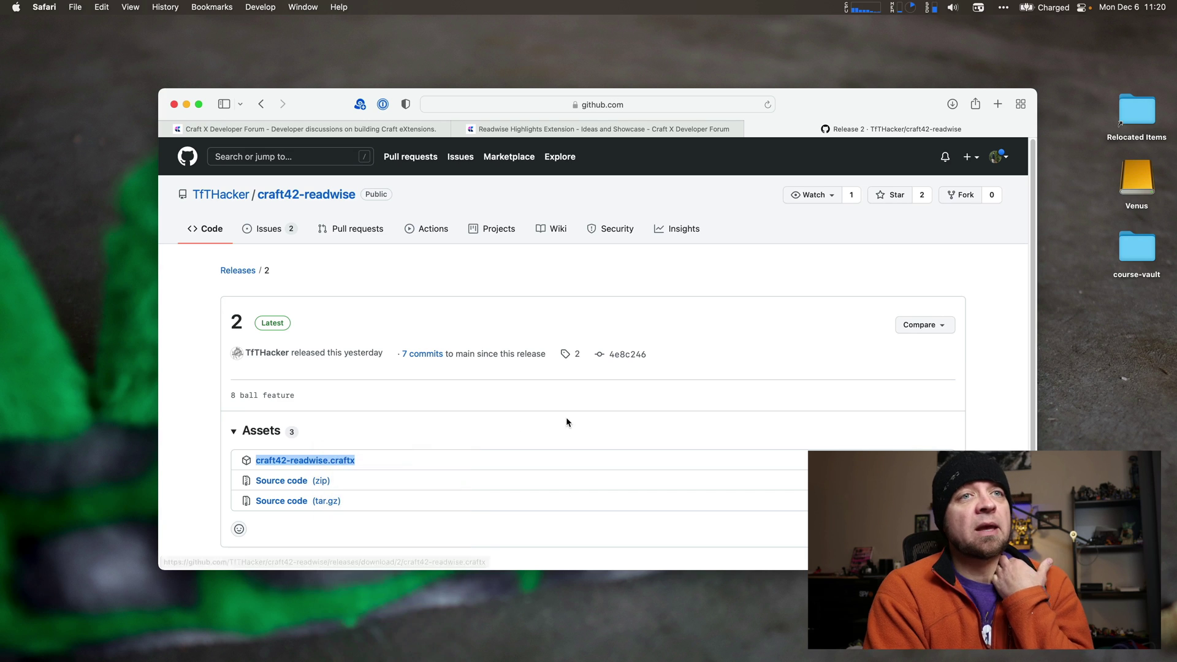